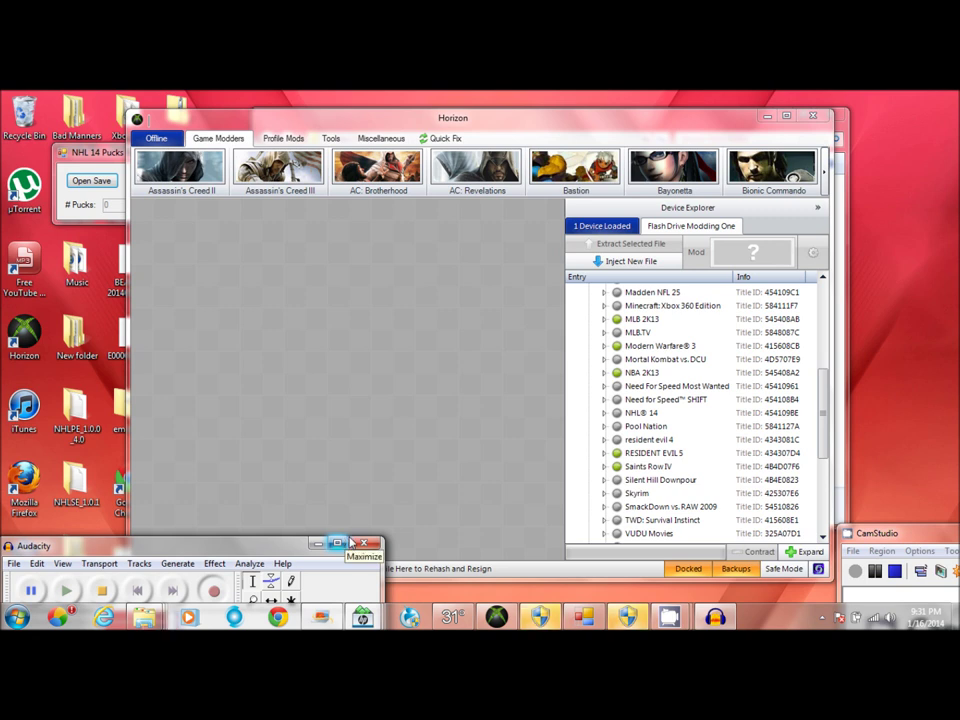
- Open the package contents of the first USER PROFILE1 save under NHL® 14 on the loaded device, declining the Office Starter update
left_click(605, 420)
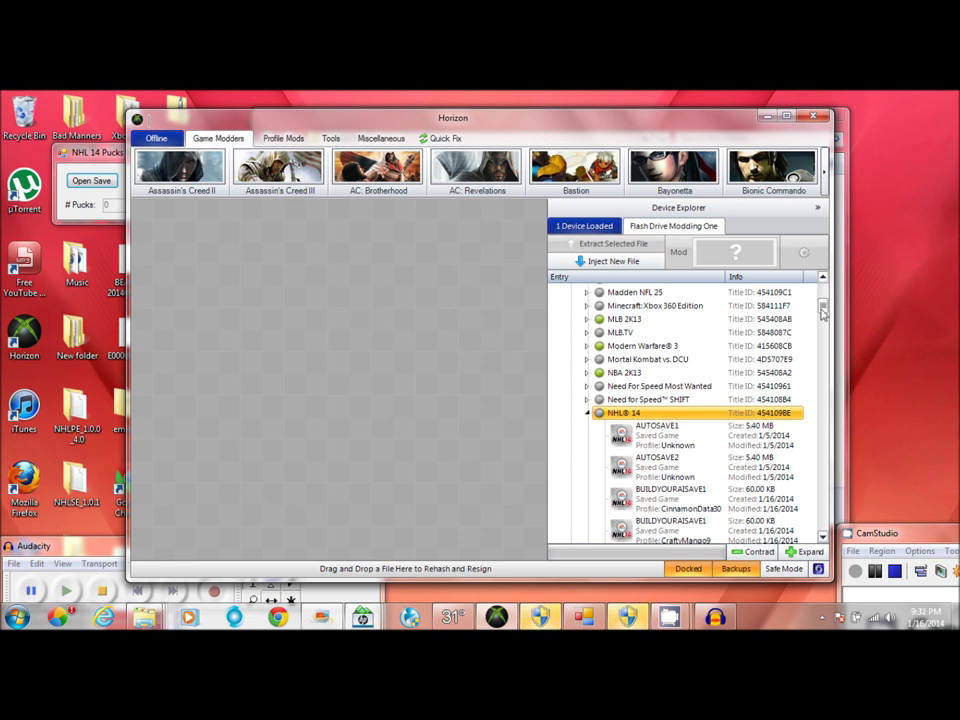
mouse_move(822, 308)
left_mouse_down()
mouse_move(823, 335)
mouse_move(823, 317)
left_mouse_up()
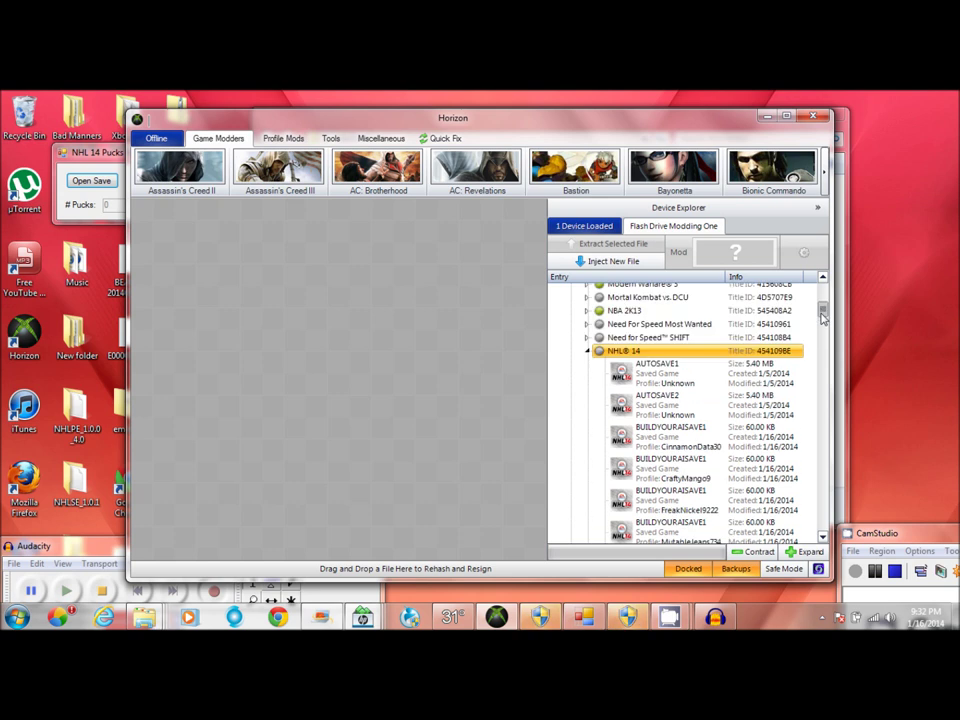
left_click_drag(823, 317, 825, 488)
right_click(825, 488)
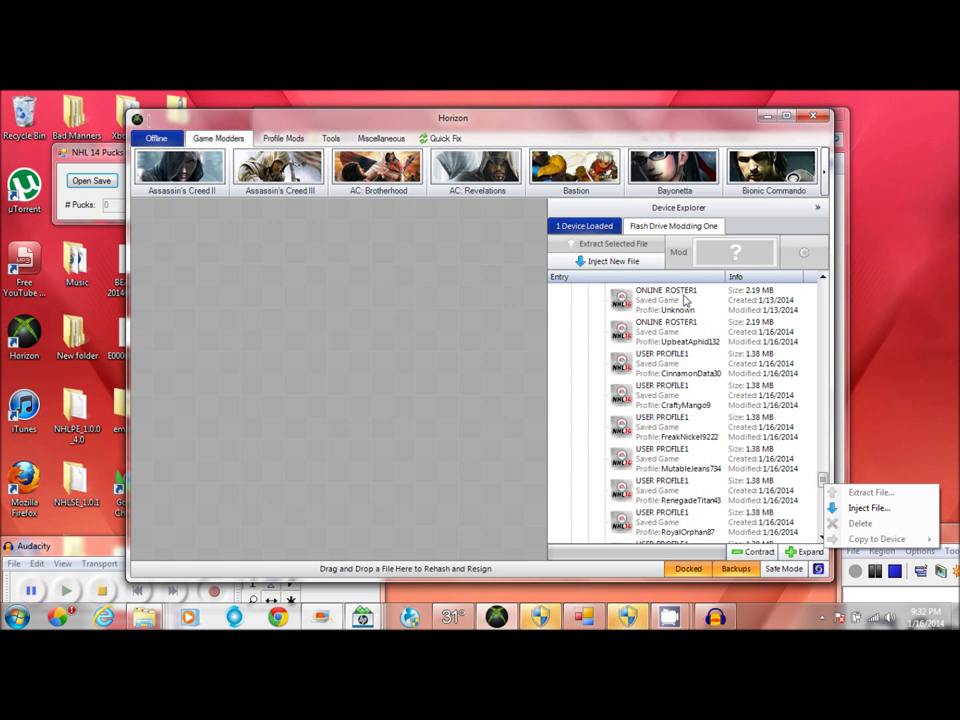
left_click(684, 366)
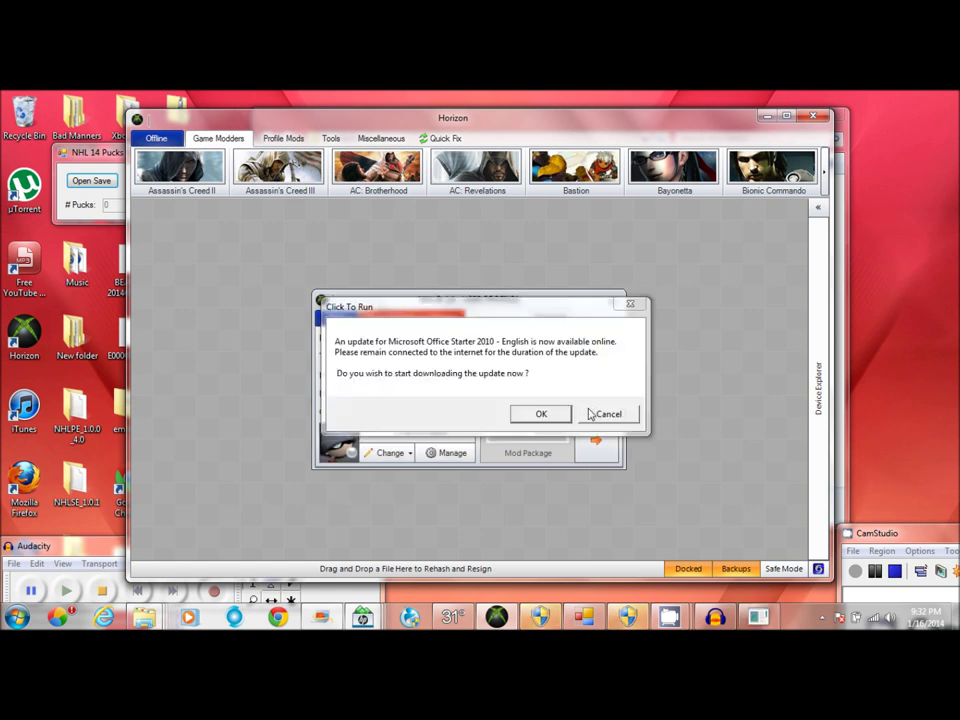
left_click(592, 412)
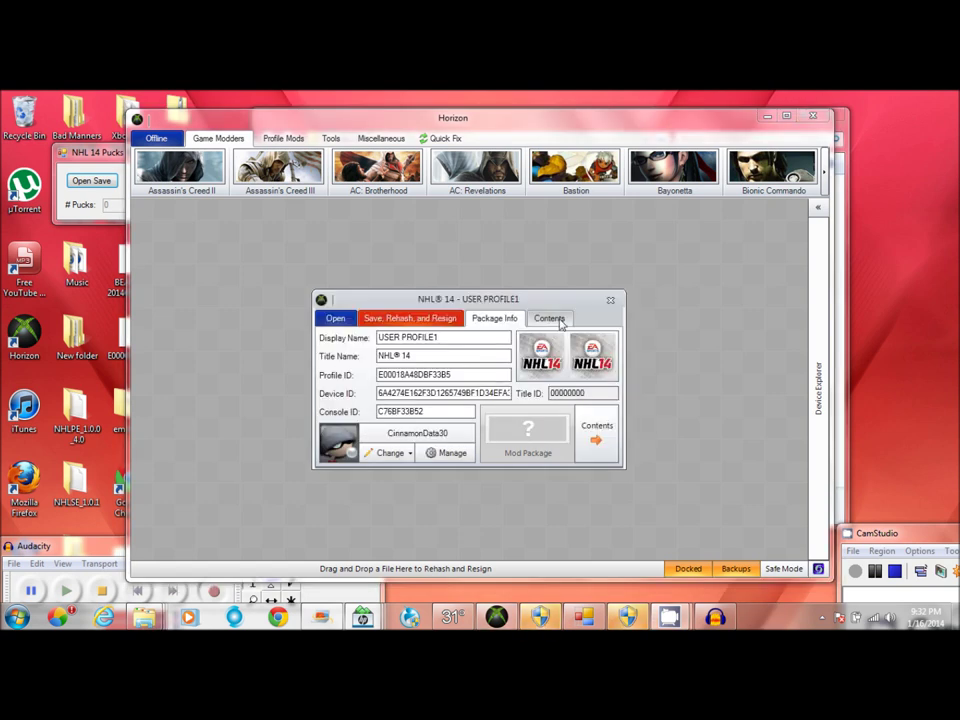
left_click(550, 318)
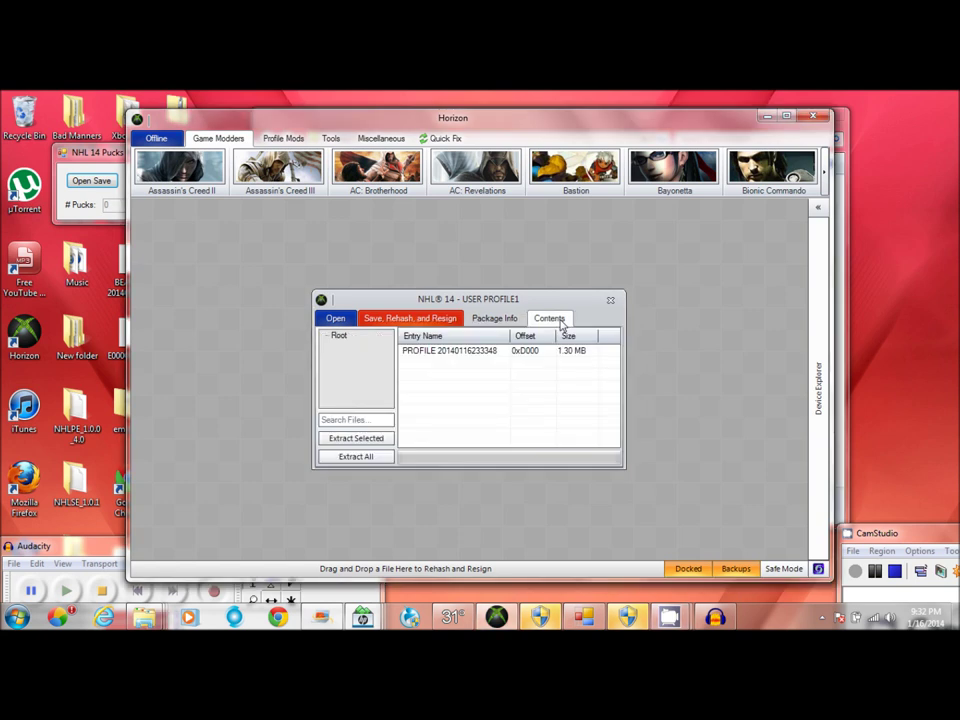
left_click(434, 354)
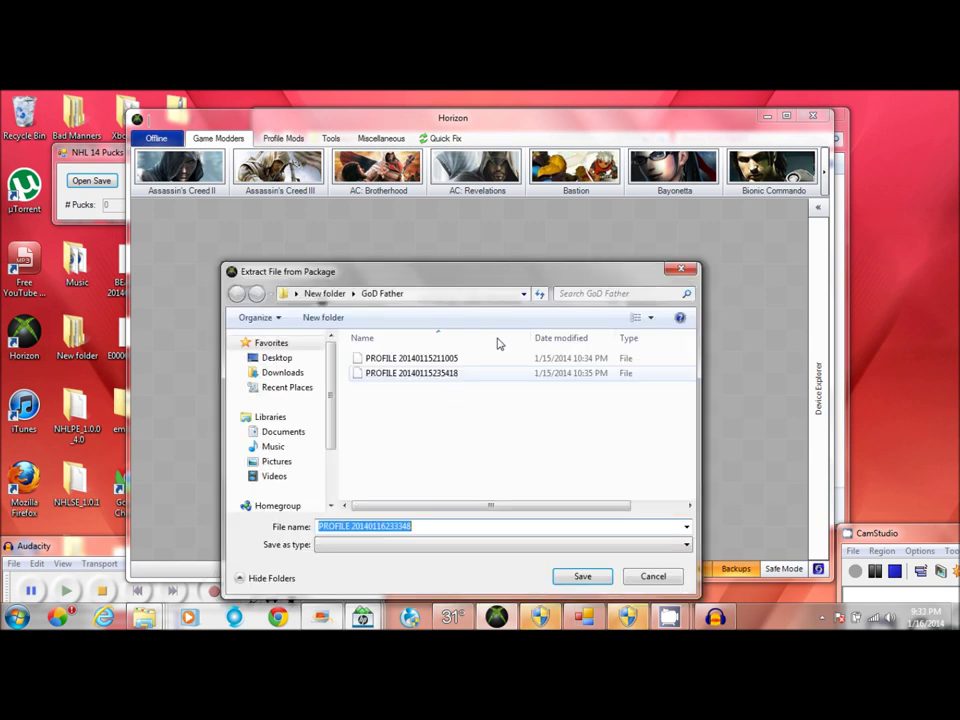
left_click(277, 362)
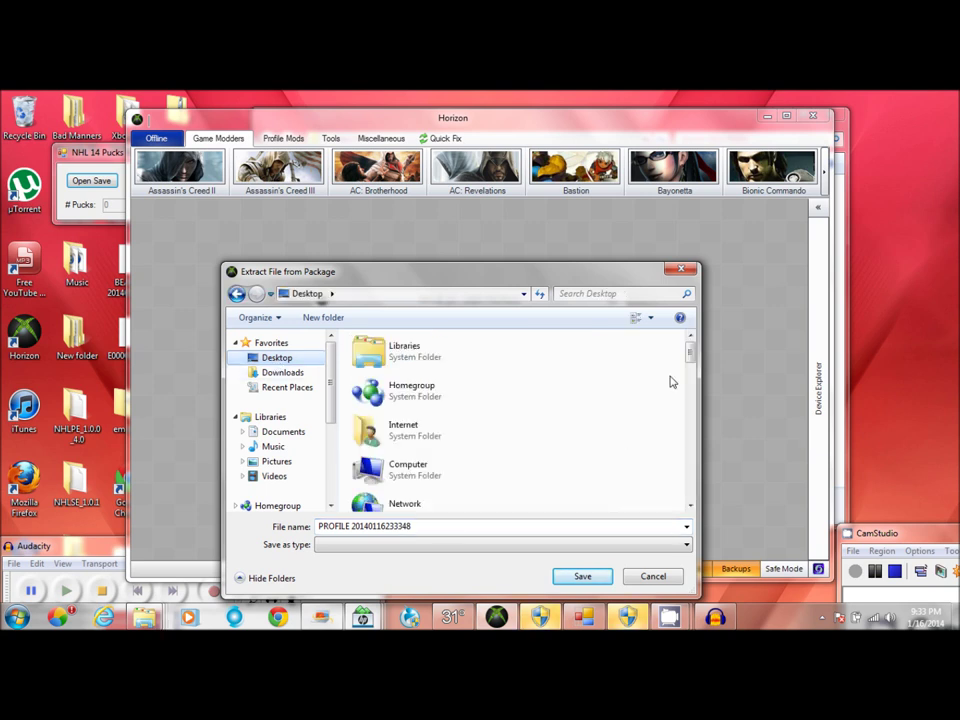
left_click_drag(689, 353, 690, 415)
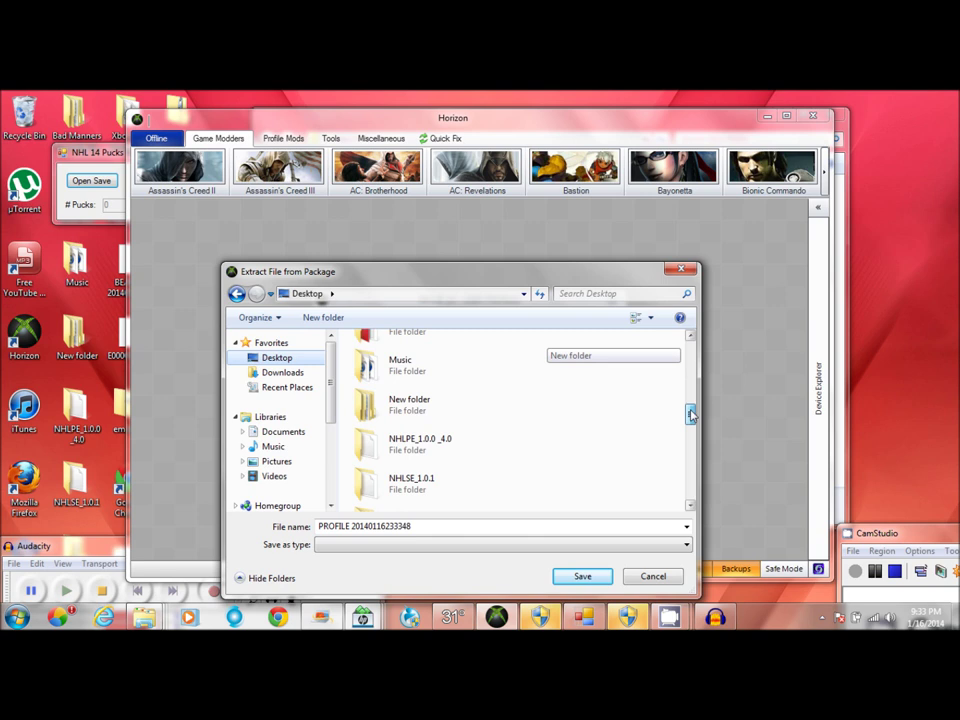
left_click(433, 403)
double_click(433, 402)
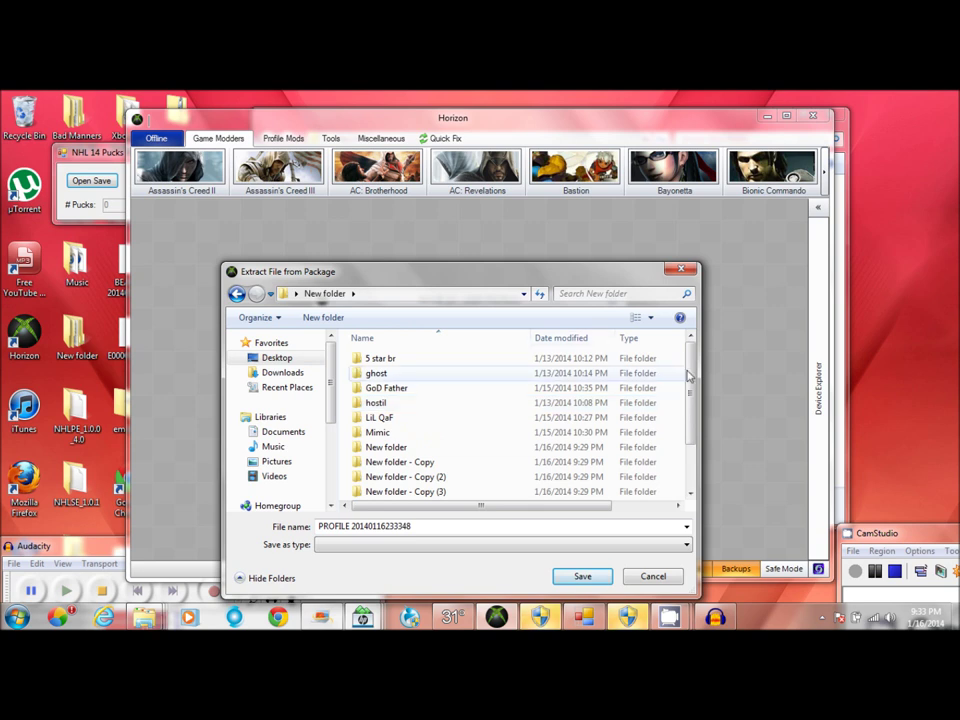
left_click_drag(695, 374, 691, 422)
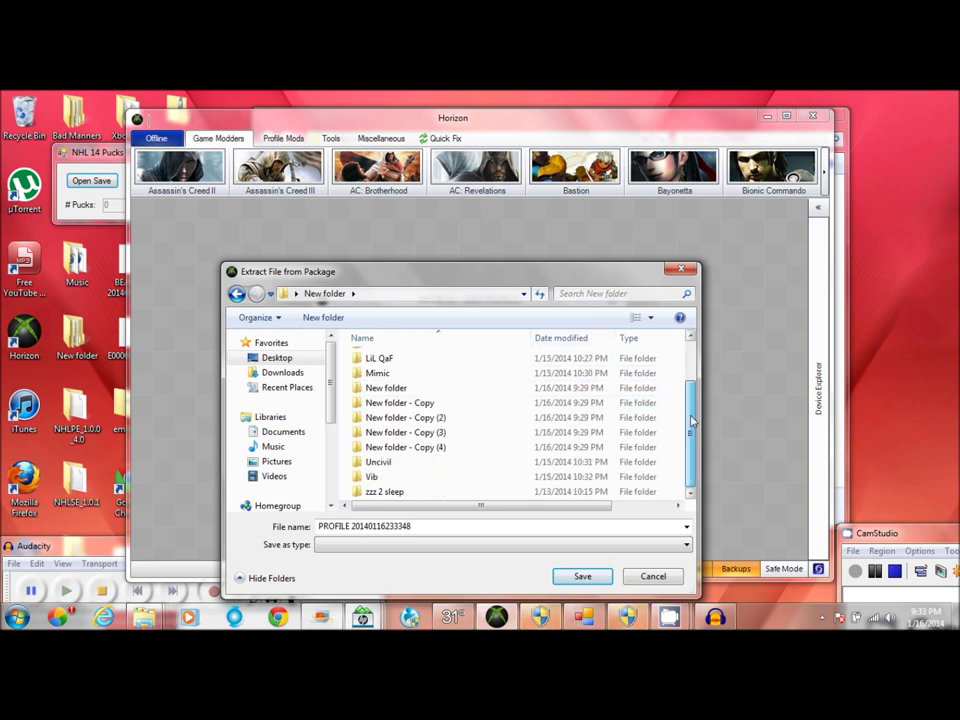
scroll(391, 428, "up", 1)
left_click(391, 424)
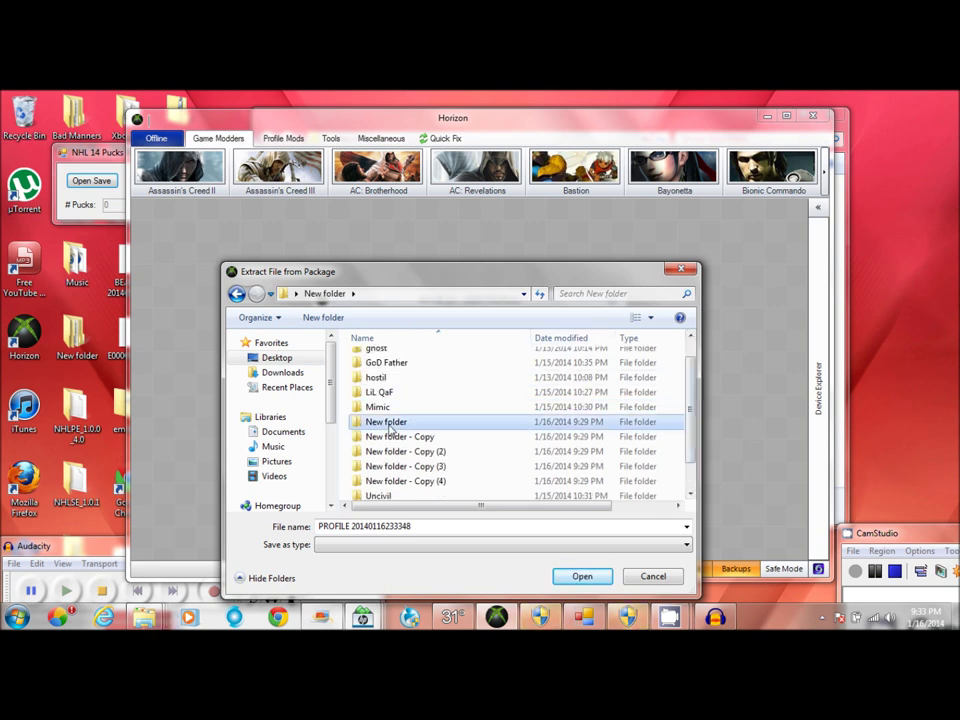
double_click(389, 424)
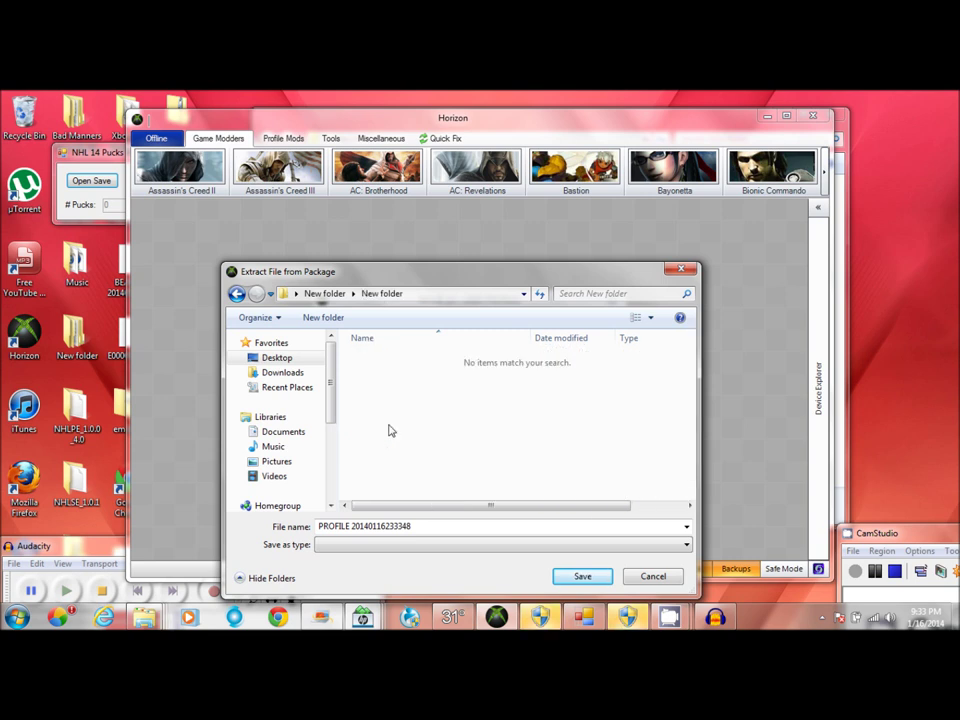
left_click(582, 578)
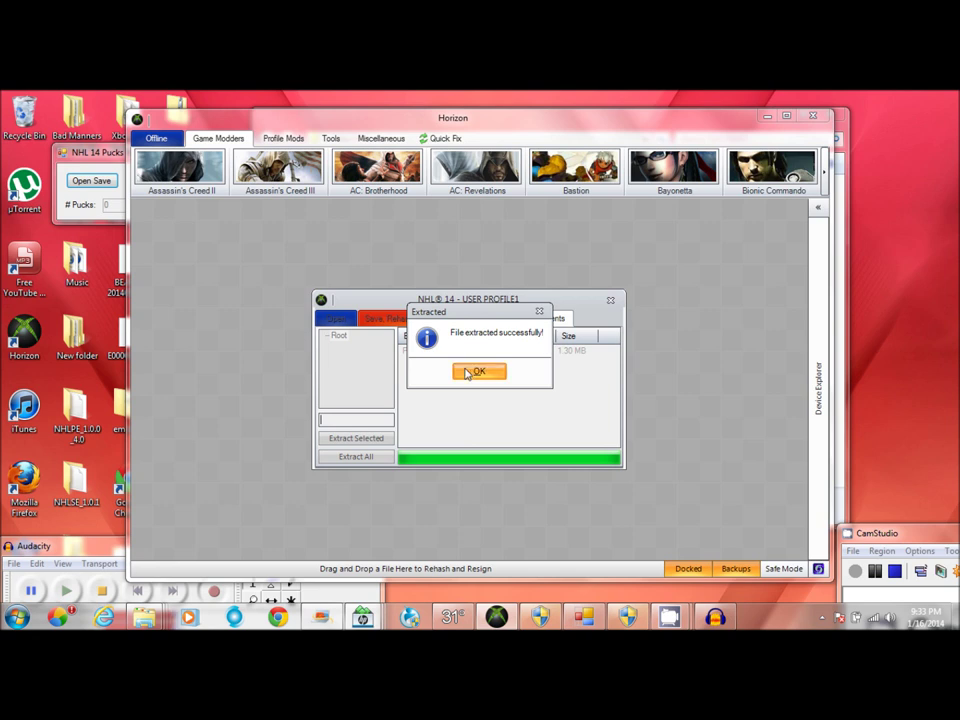
left_click(466, 373)
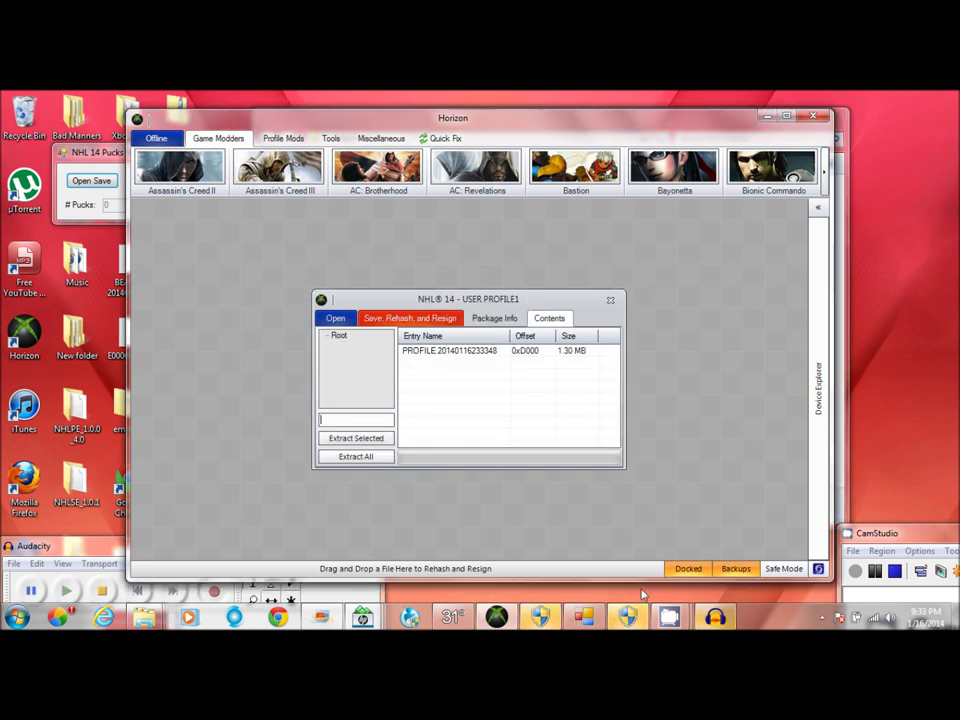
mouse_move(583, 617)
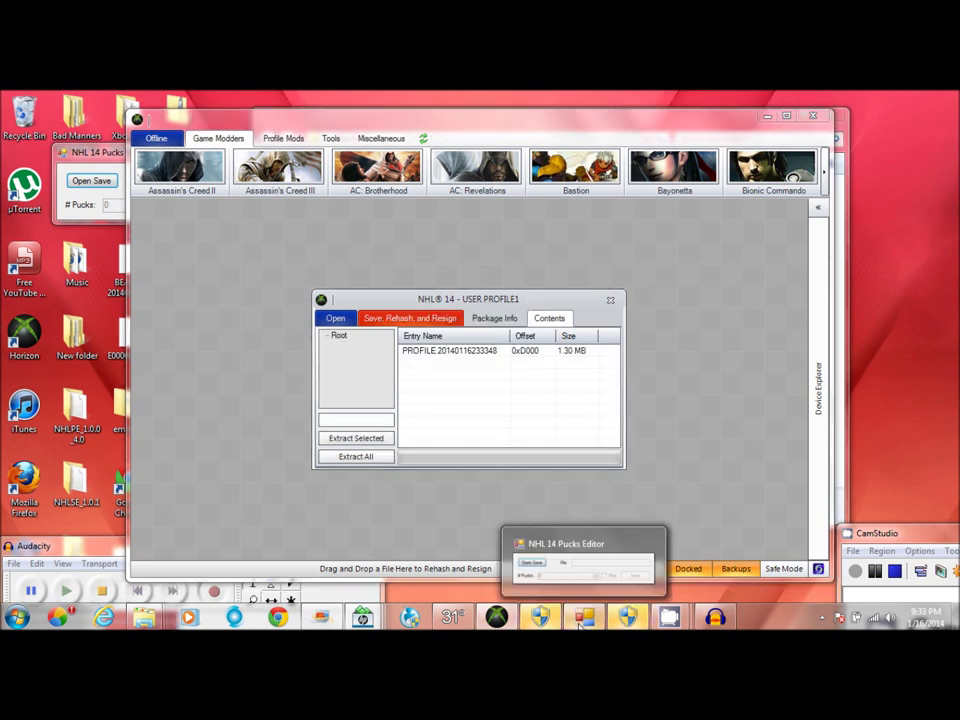
left_click(583, 548)
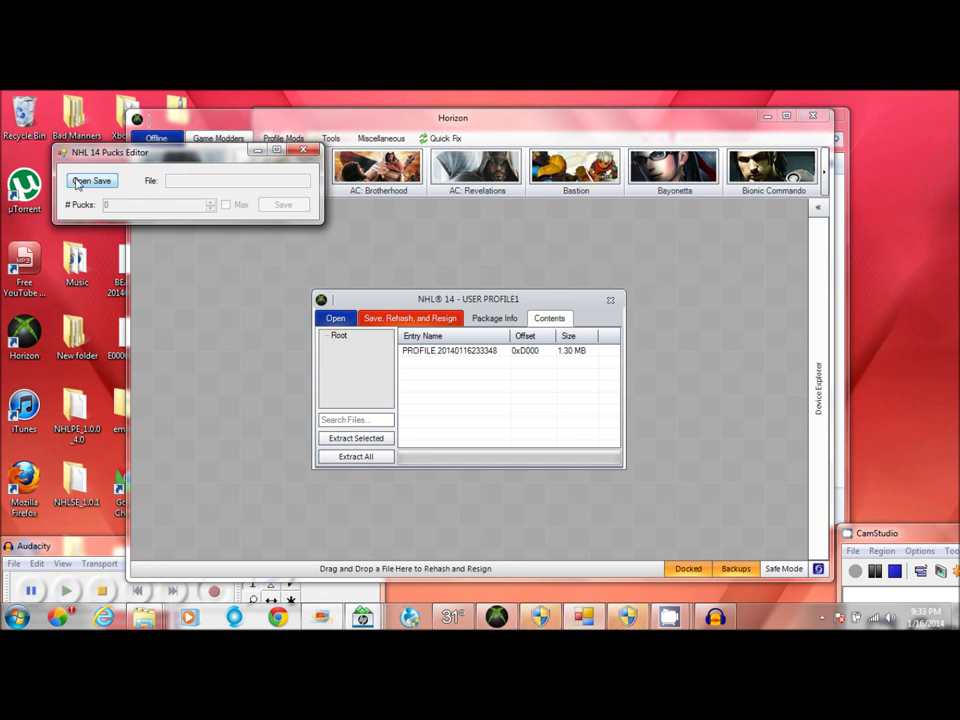
left_click(77, 182)
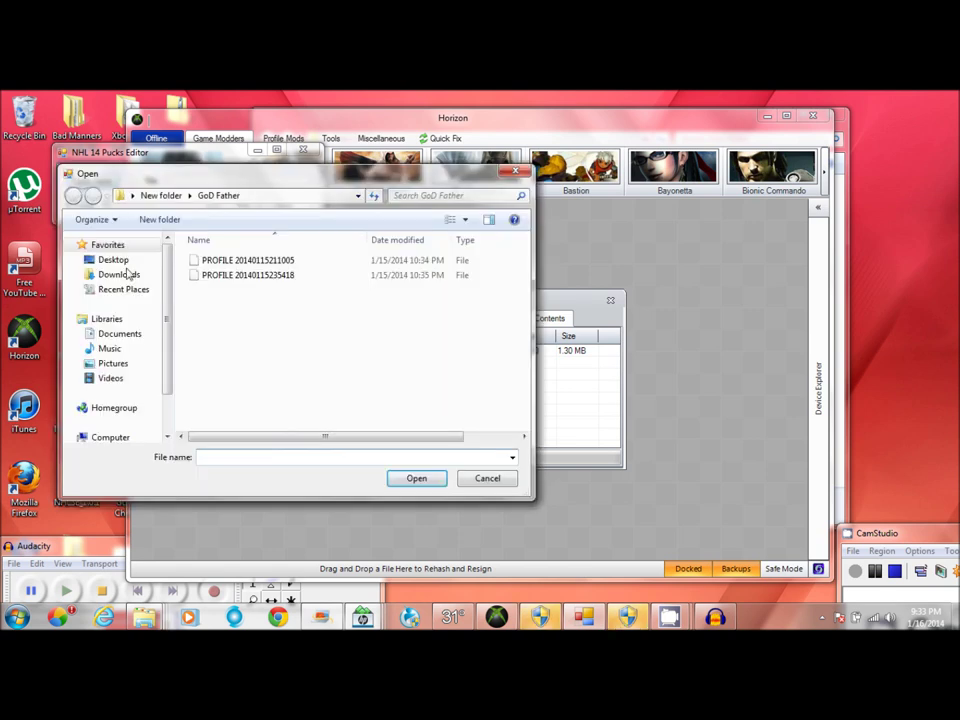
left_click(113, 260)
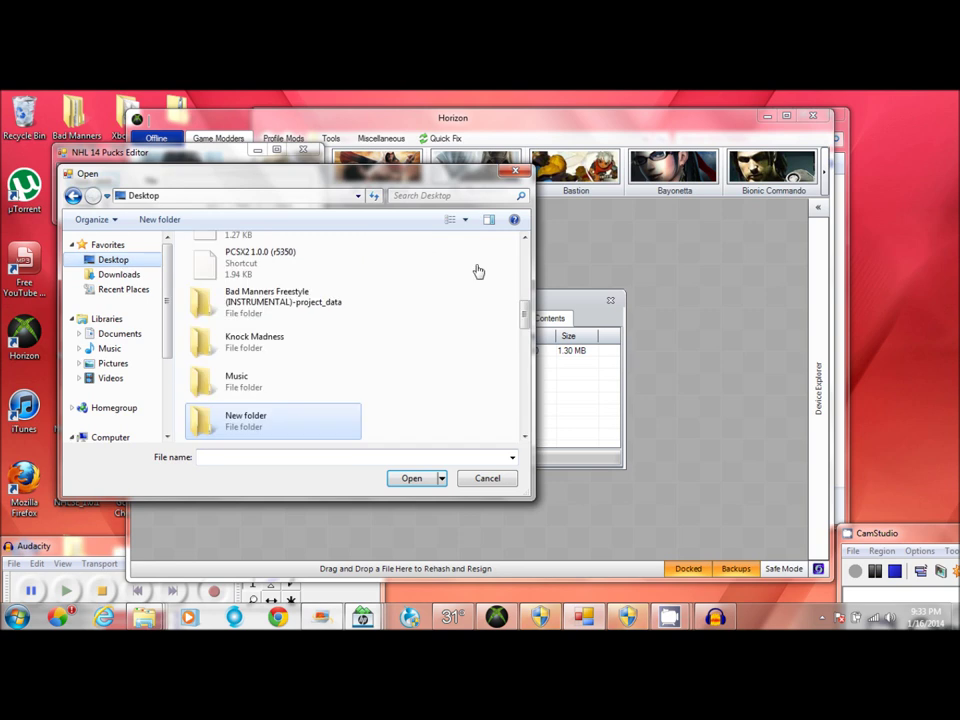
double_click(227, 428)
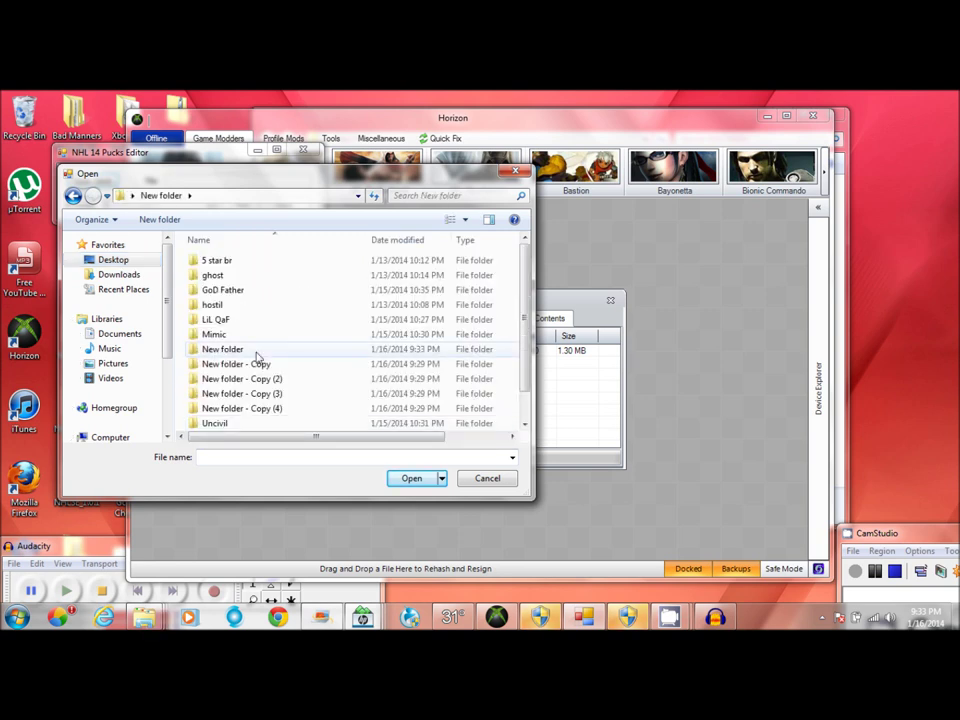
double_click(224, 349)
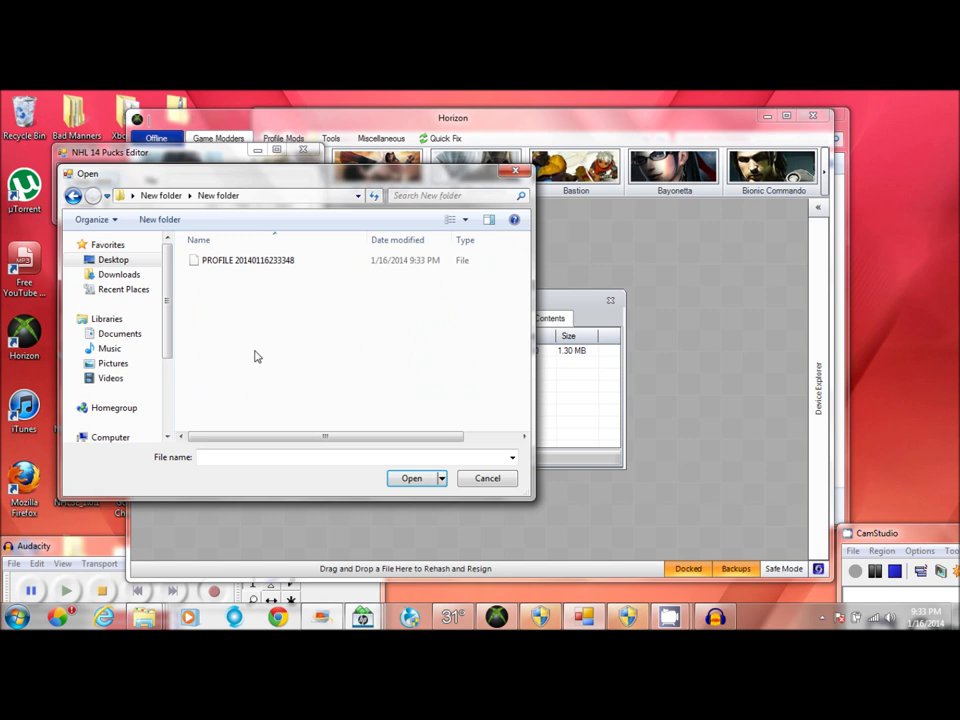
left_click(262, 264)
double_click(262, 264)
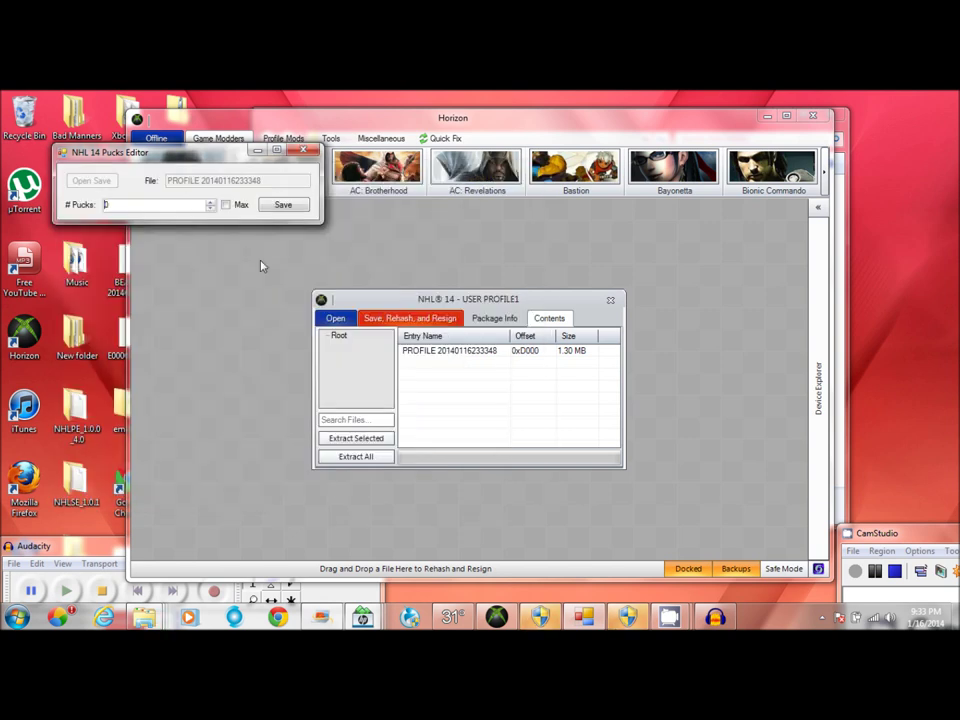
- Set the number of pucks to 500000, save the profile file and minimize the editor
double_click(130, 204)
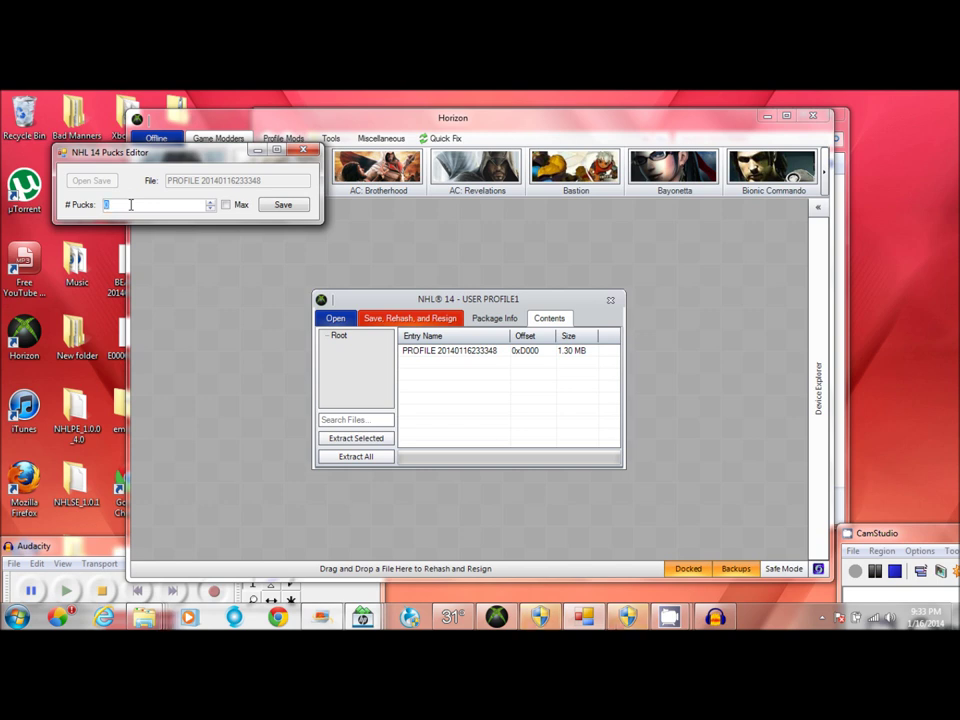
type("500000")
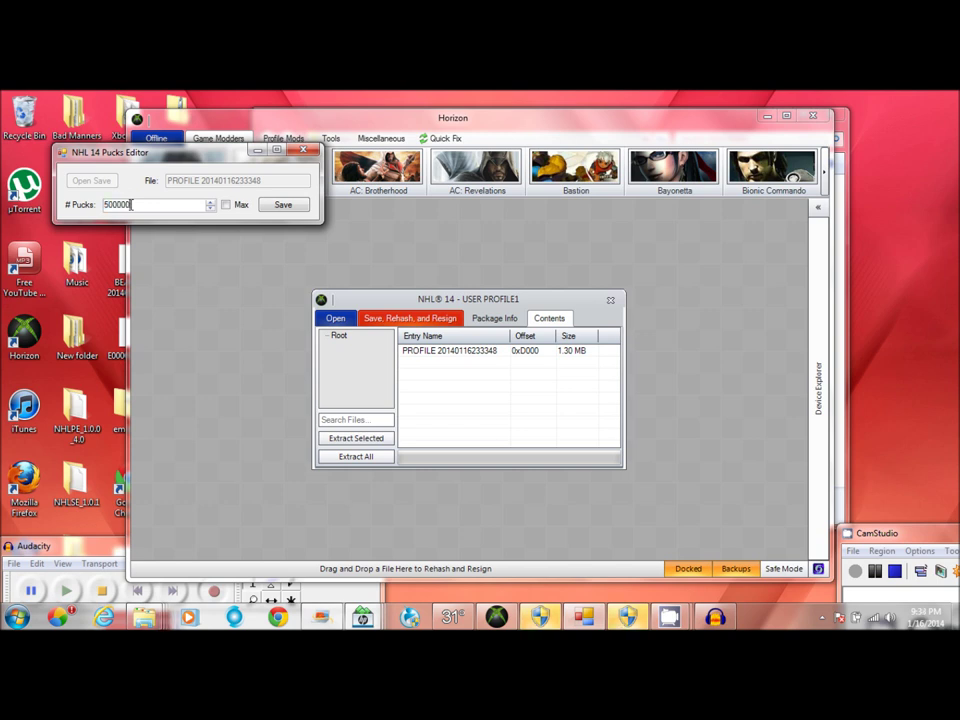
type("0")
left_click(279, 207)
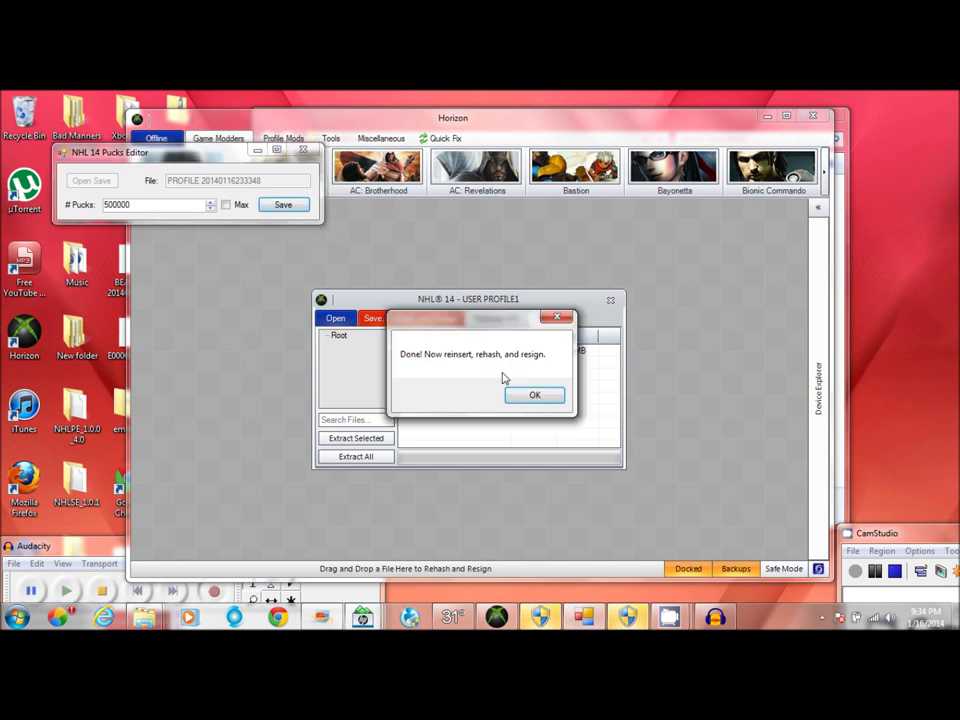
left_click(512, 399)
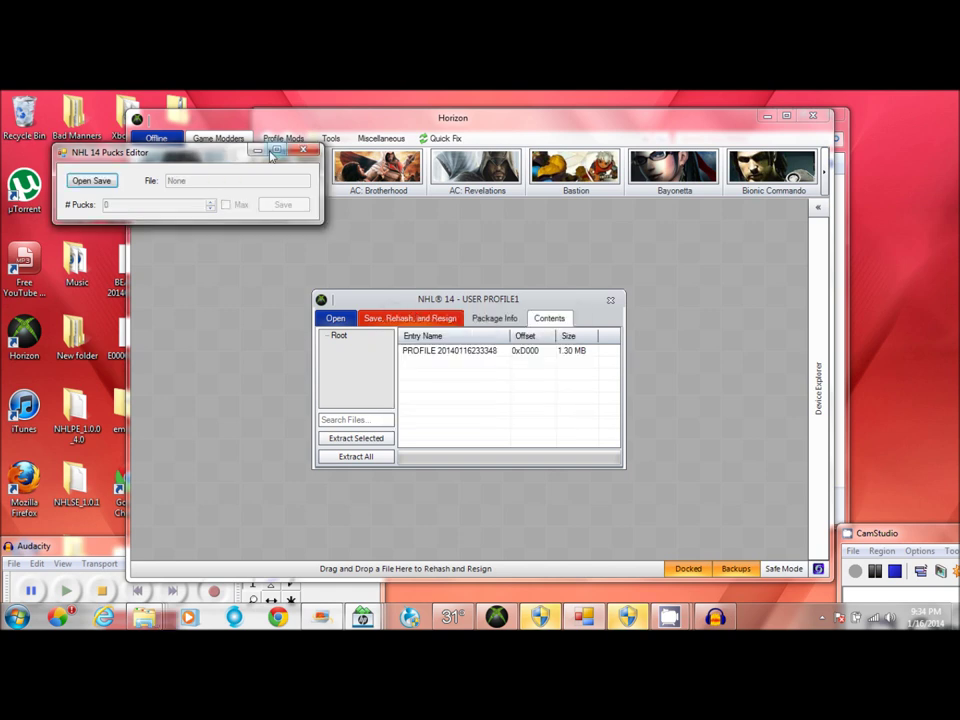
left_click(270, 152)
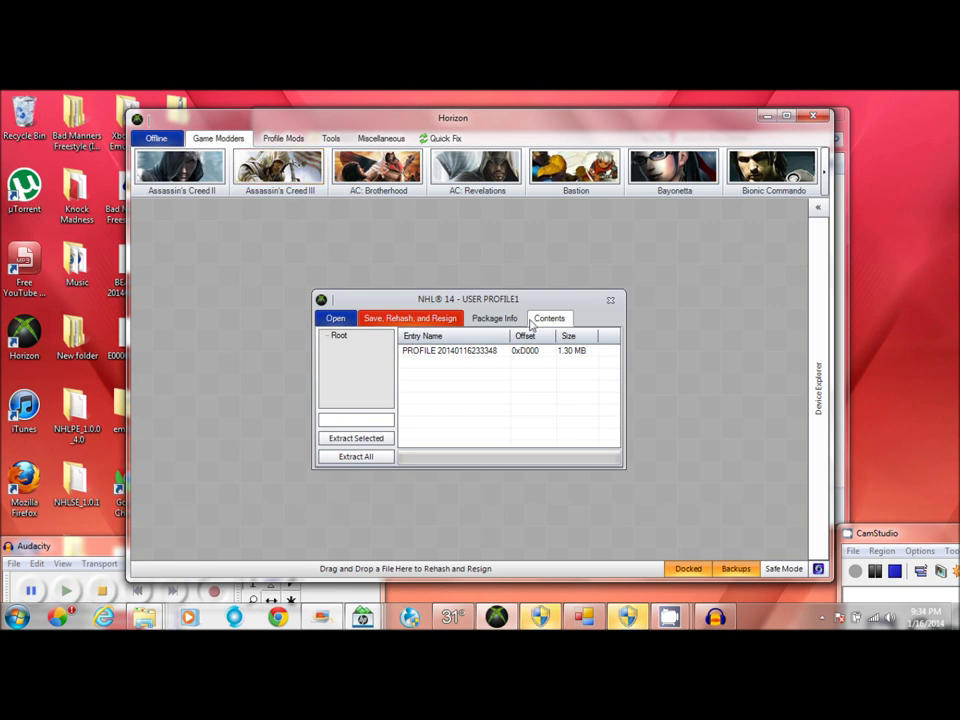
right_click(487, 353)
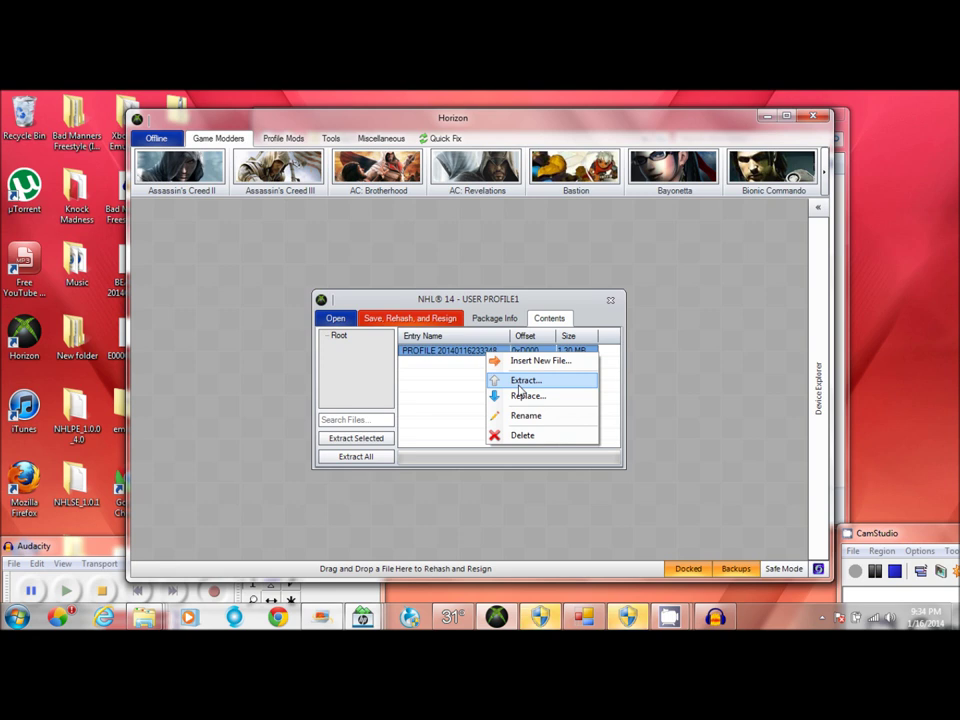
left_click(519, 397)
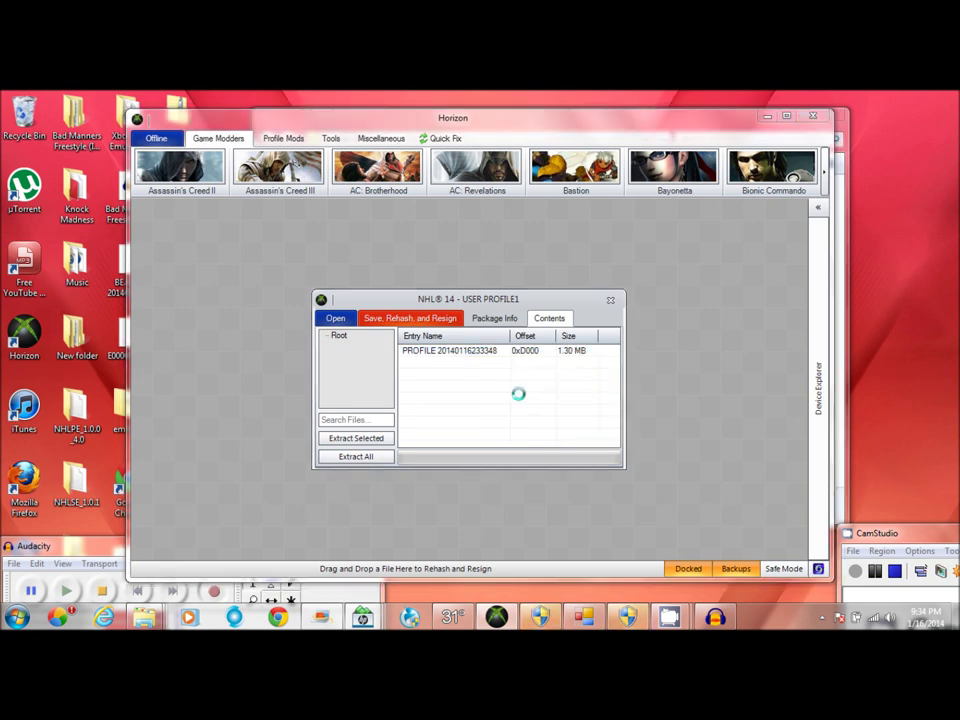
double_click(441, 368)
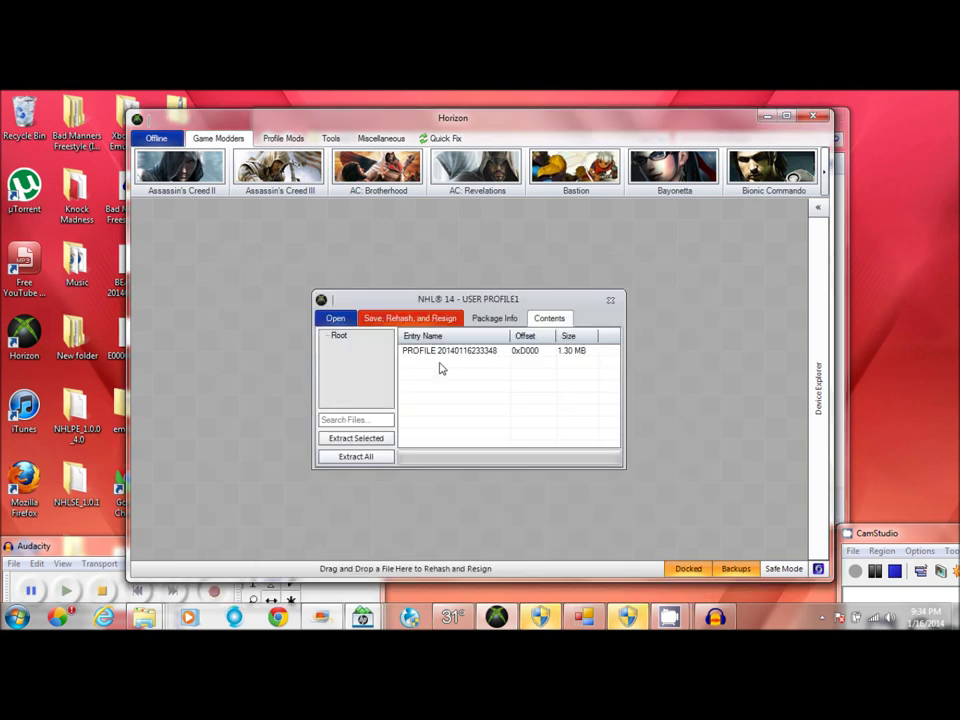
left_click(470, 371)
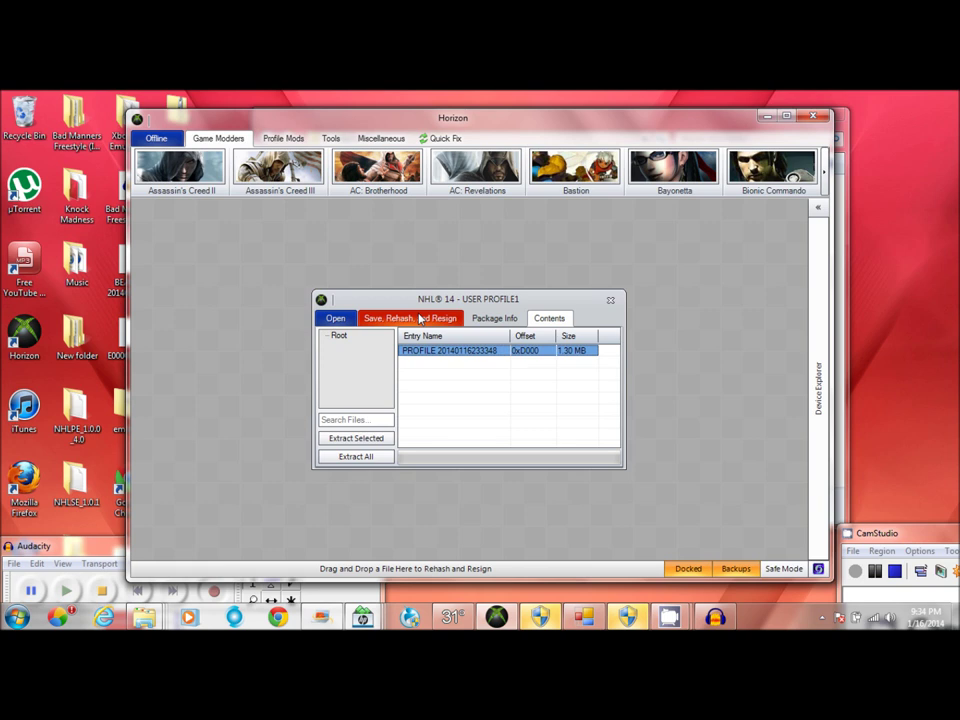
- Save, rehash and resign the USER PROFILE1 package to the device, and close its window
left_click(420, 319)
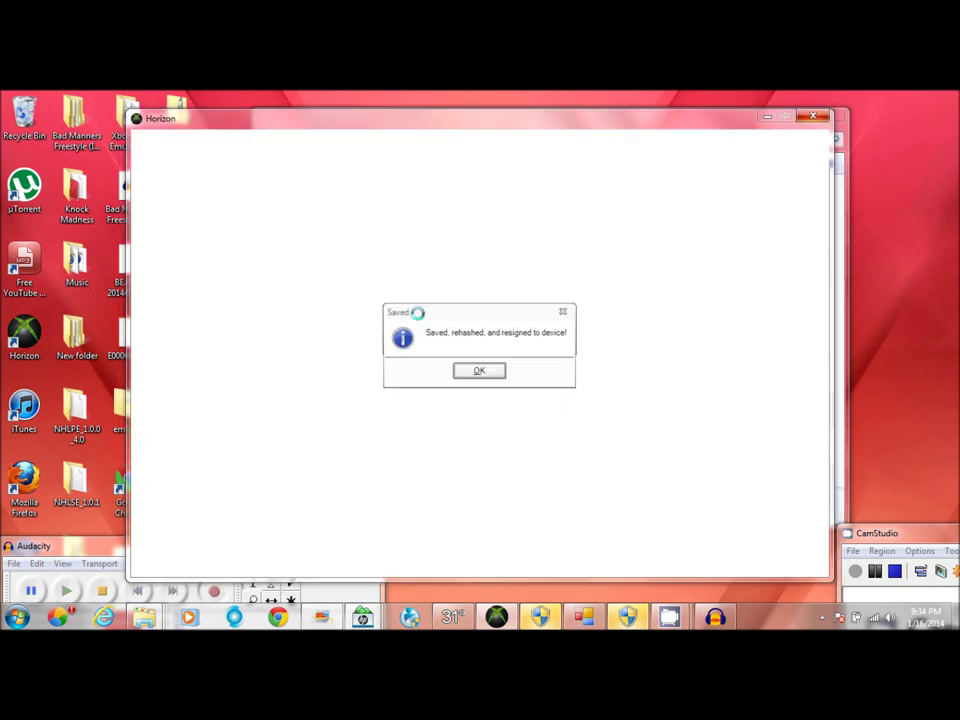
key("Return")
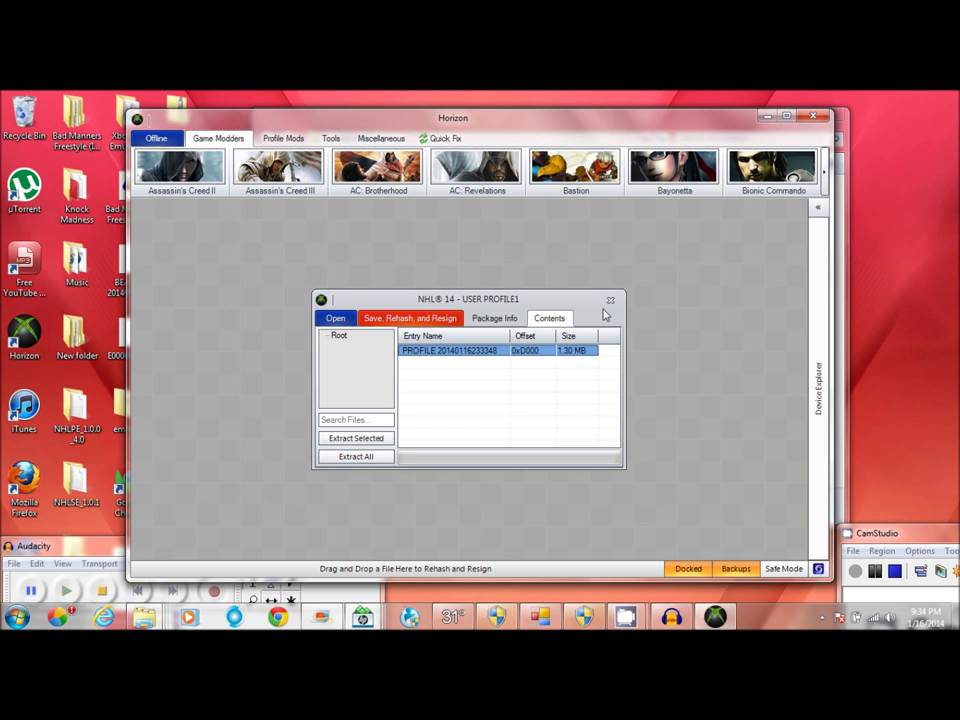
left_click(433, 320)
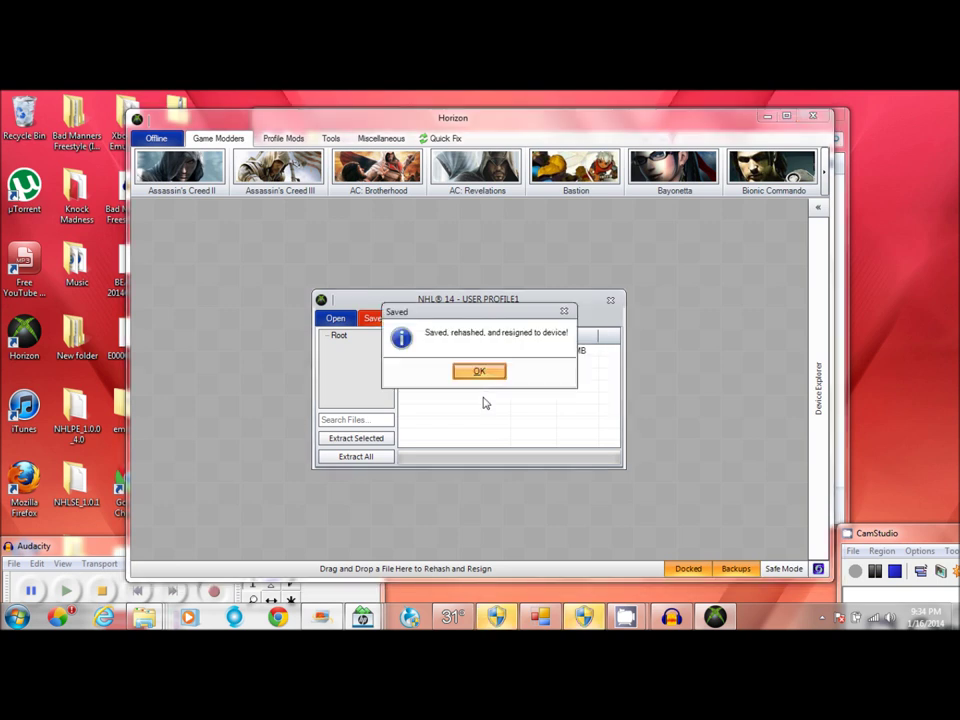
key("Return")
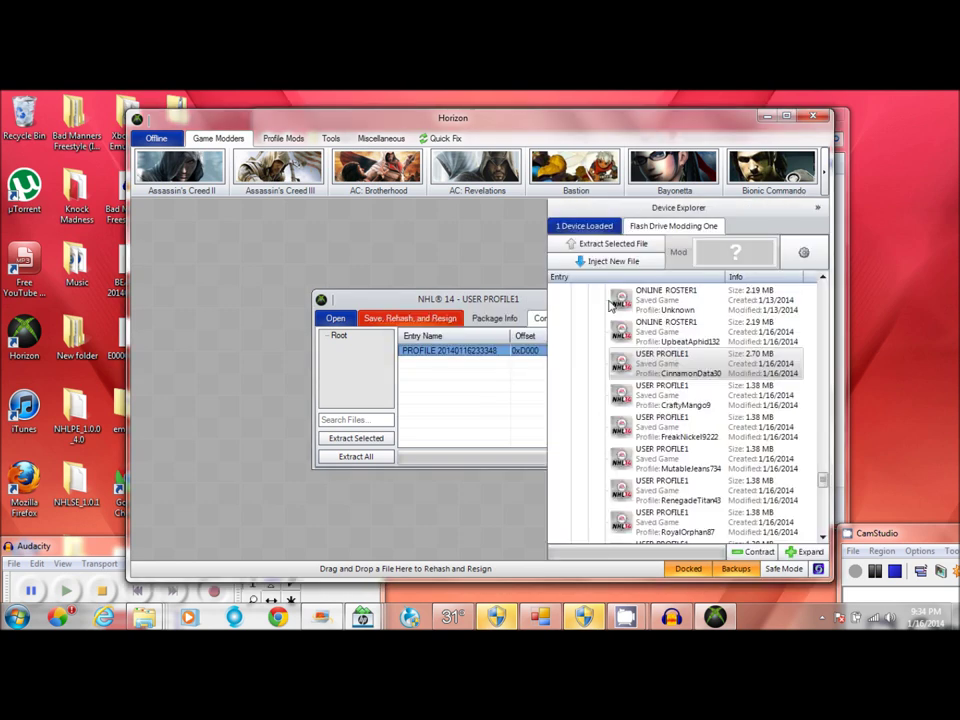
key("Escape")
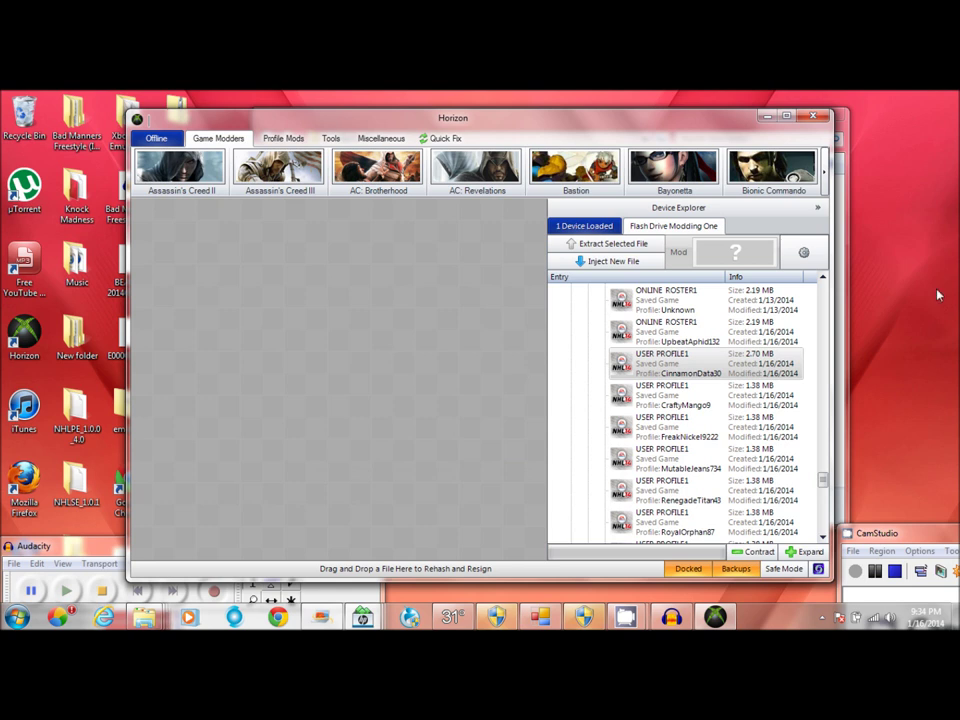
key("shift+Down")
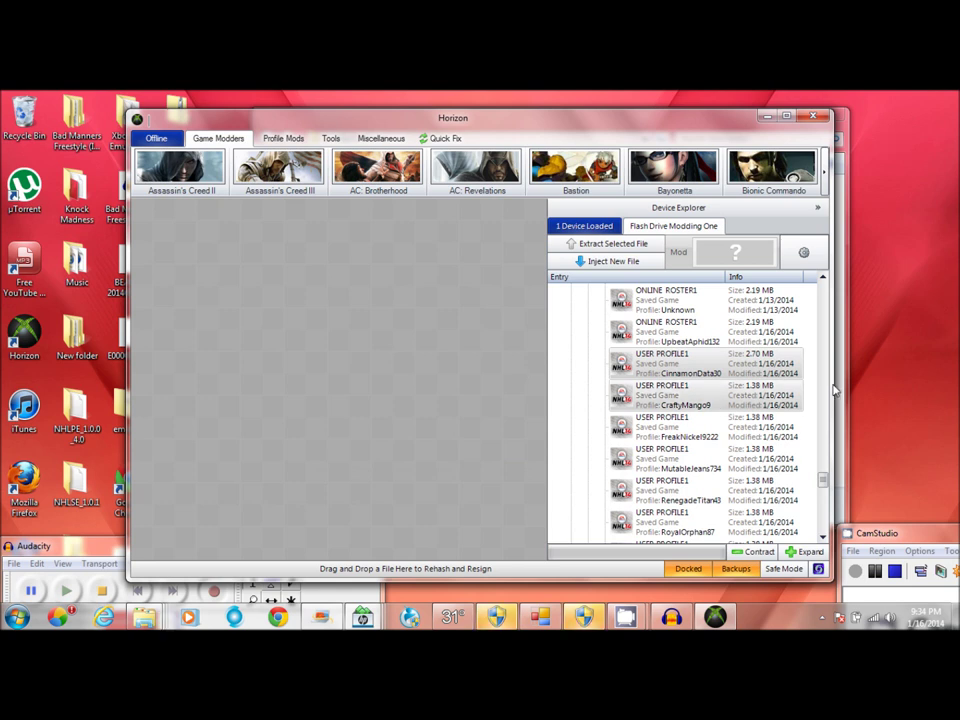
key("shift+Up")
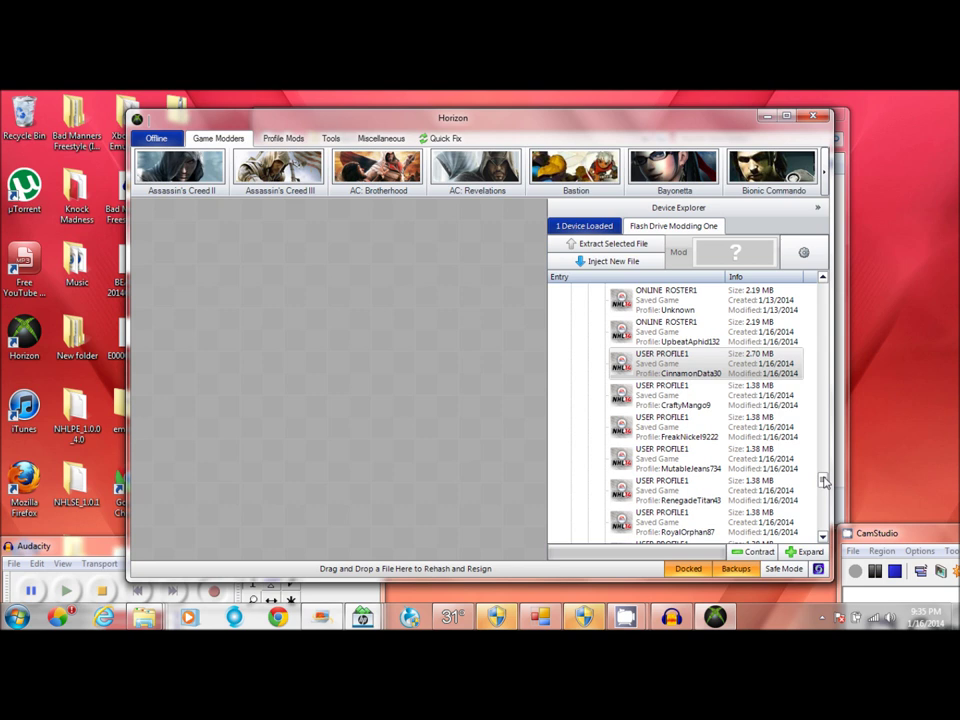
left_click_drag(823, 481, 818, 304)
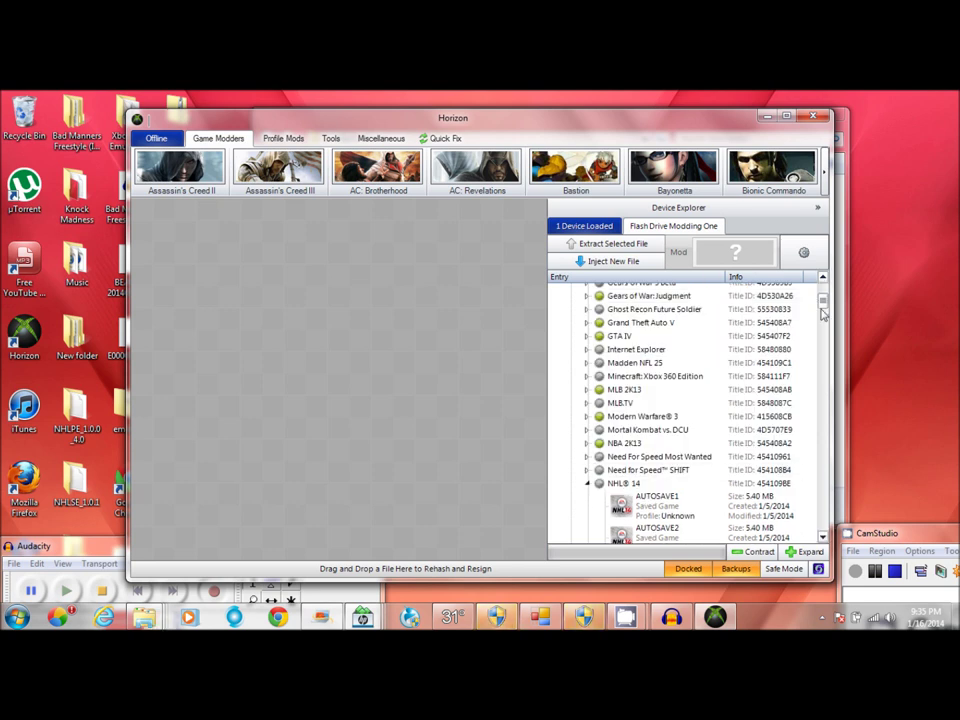
left_click_drag(821, 308, 821, 452)
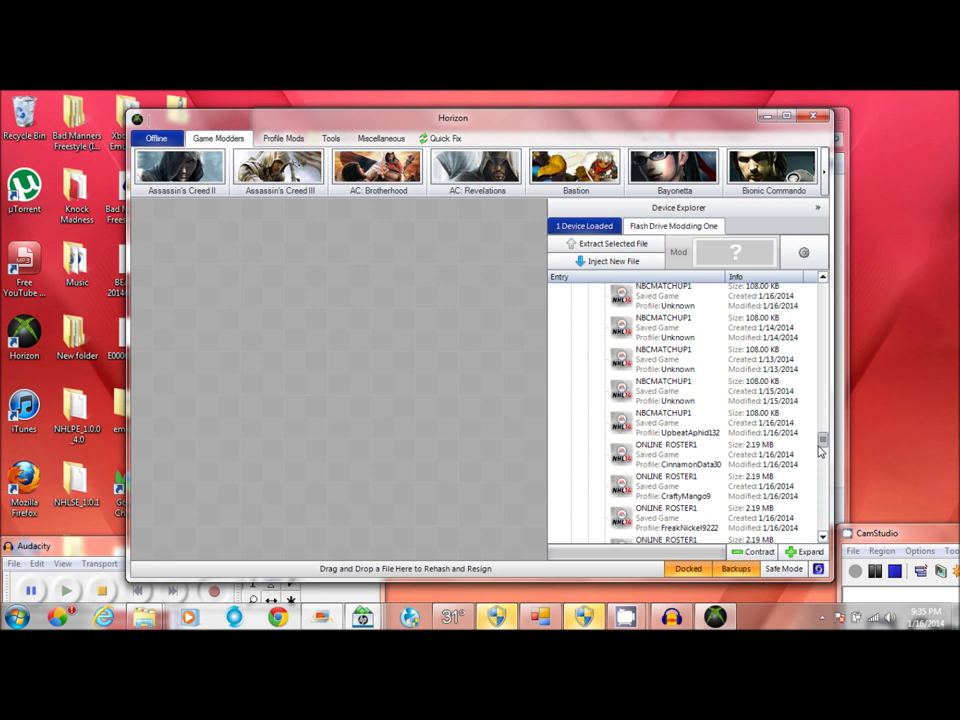